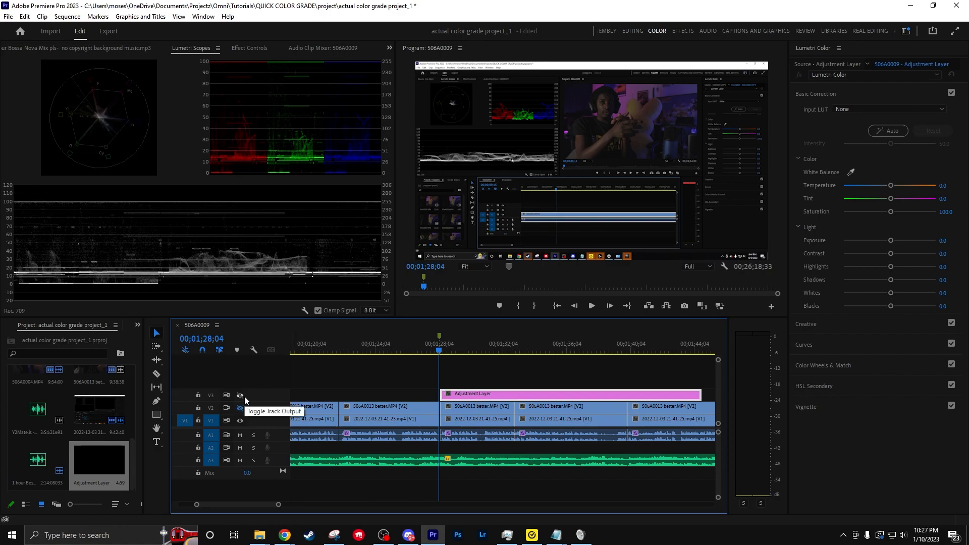
Turn on the V3 track output and shift the adjustment layer on V3 slightly later in the timeline
left_click(244, 395)
left_click(493, 415)
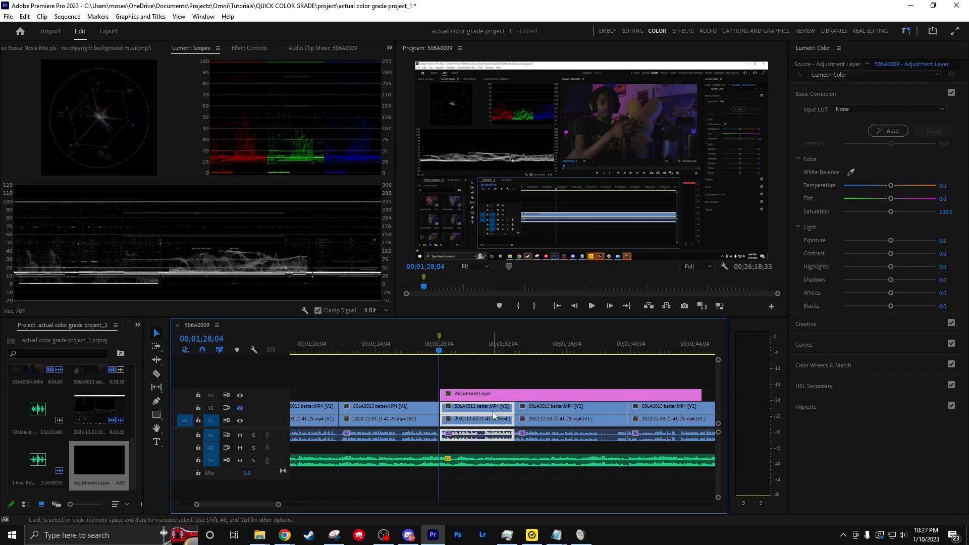
mouse_move(474, 395)
left_mouse_down()
mouse_move(466, 399)
mouse_move(491, 399)
left_mouse_up()
key("c")
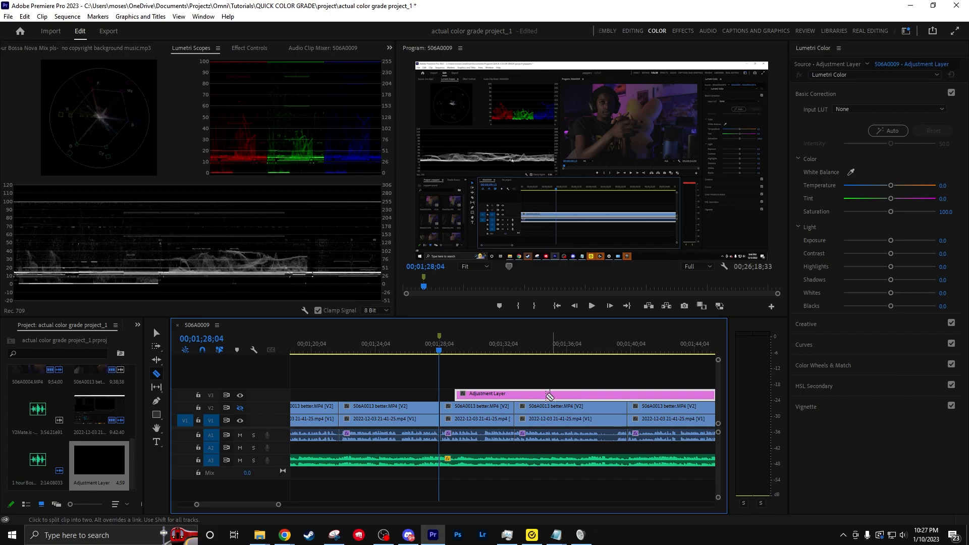
key("v")
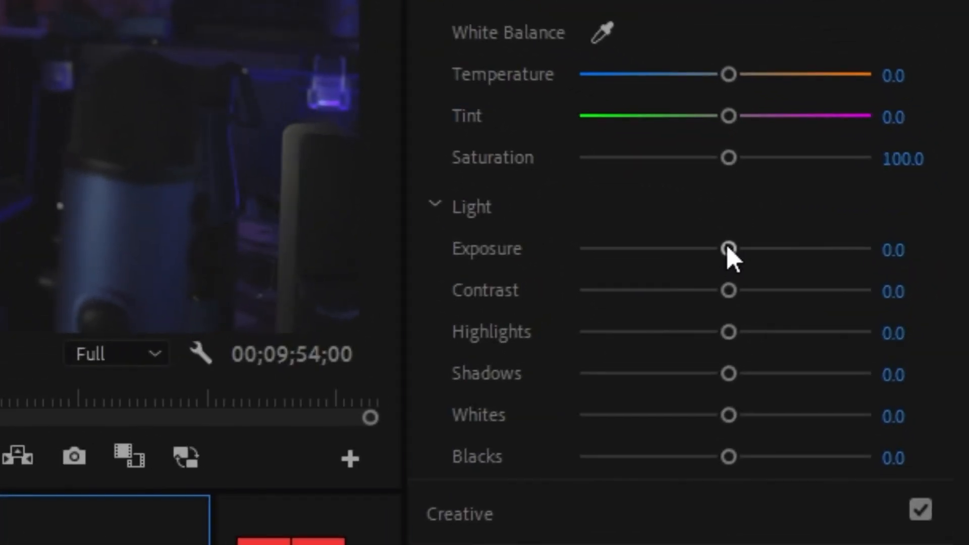
Set exposure 0.8, contrast 20.7, highlights 94.6, shadows -53.3, whites 100 and blacks -43.5, and raise saturation to about 126
left_click_drag(890, 242, 896, 242)
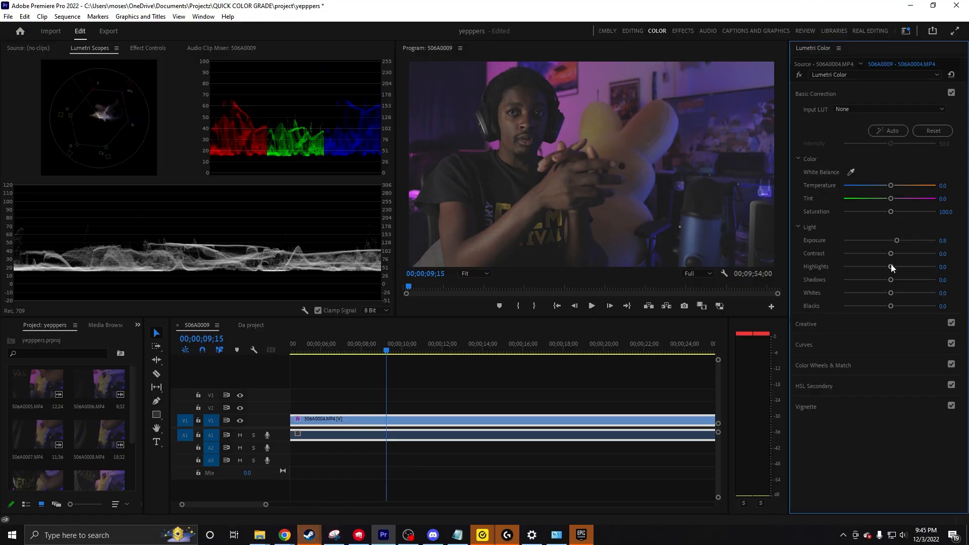
left_click_drag(891, 269, 907, 268)
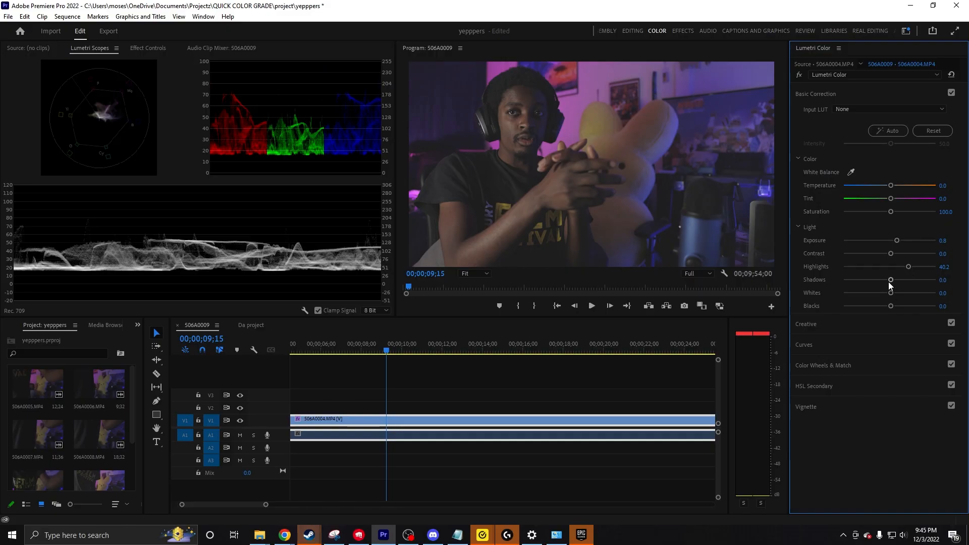
left_click_drag(889, 285, 869, 280)
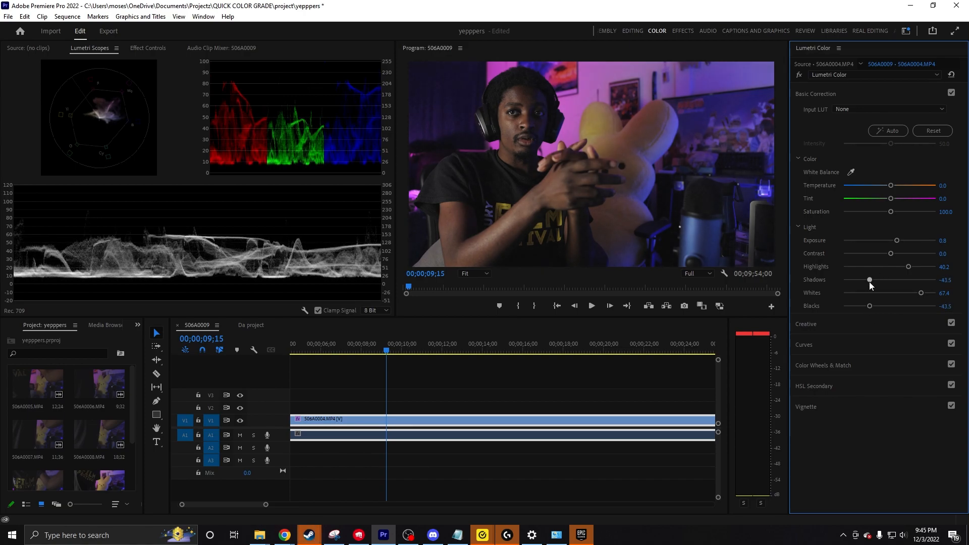
left_click_drag(870, 306, 925, 295)
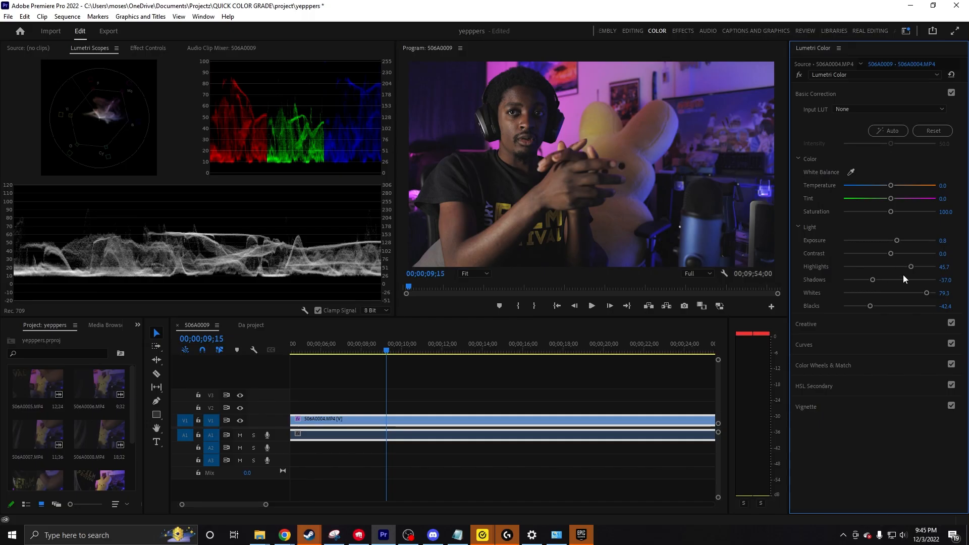
left_click_drag(869, 305, 933, 268)
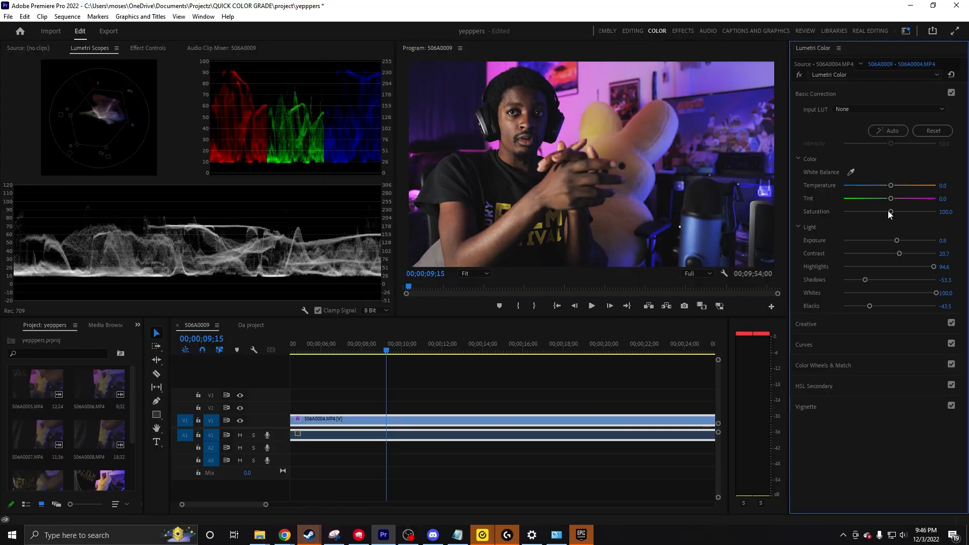
left_click_drag(888, 211, 893, 211)
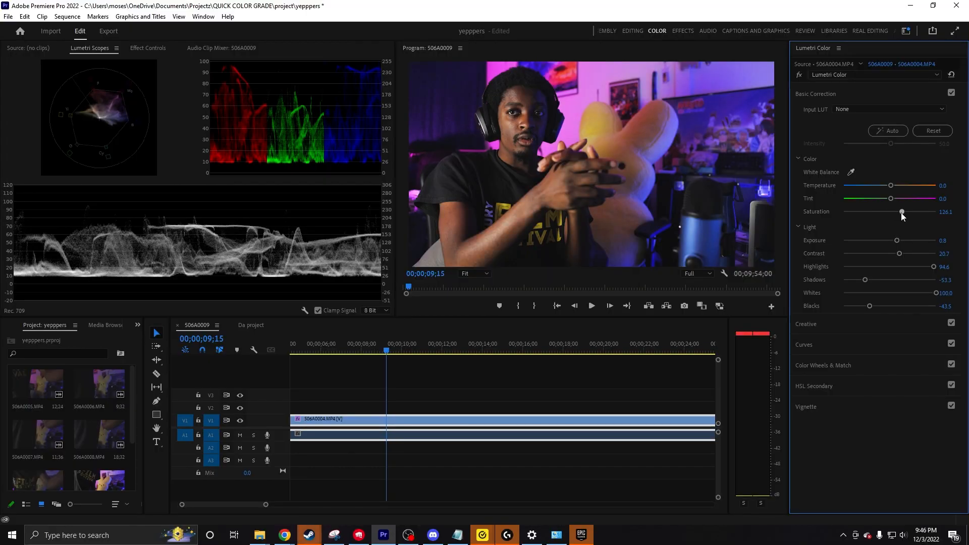
left_click_drag(901, 215, 903, 216)
Shape the white RGB curve into a gentle S with a shadow point and a raised highlight point, and collapse RGB Curves
left_click(827, 343)
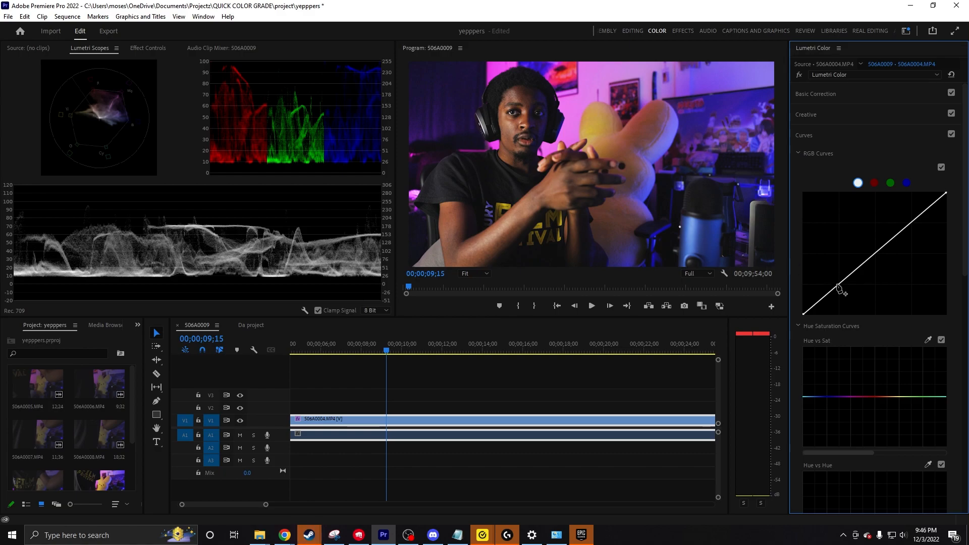
left_click(910, 222)
left_click(838, 286)
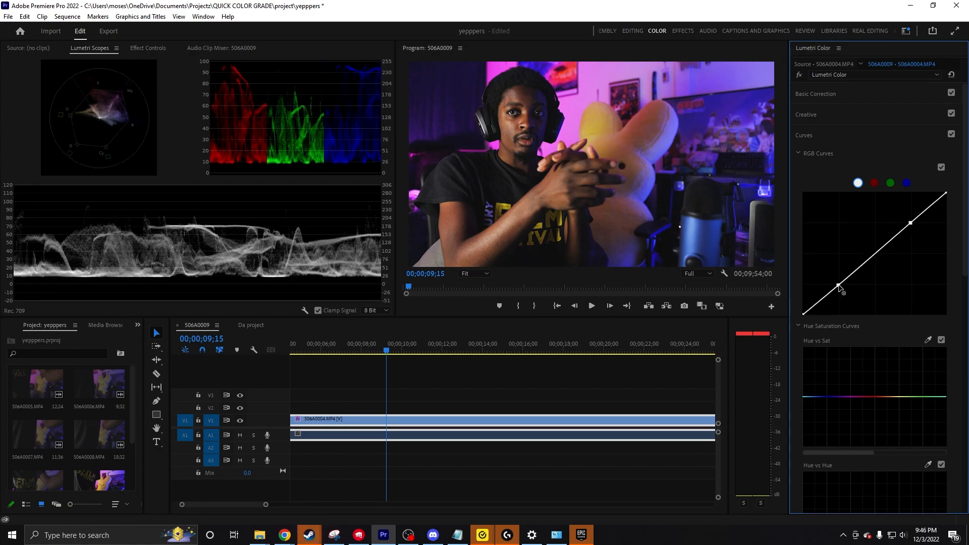
left_click_drag(910, 223, 910, 220)
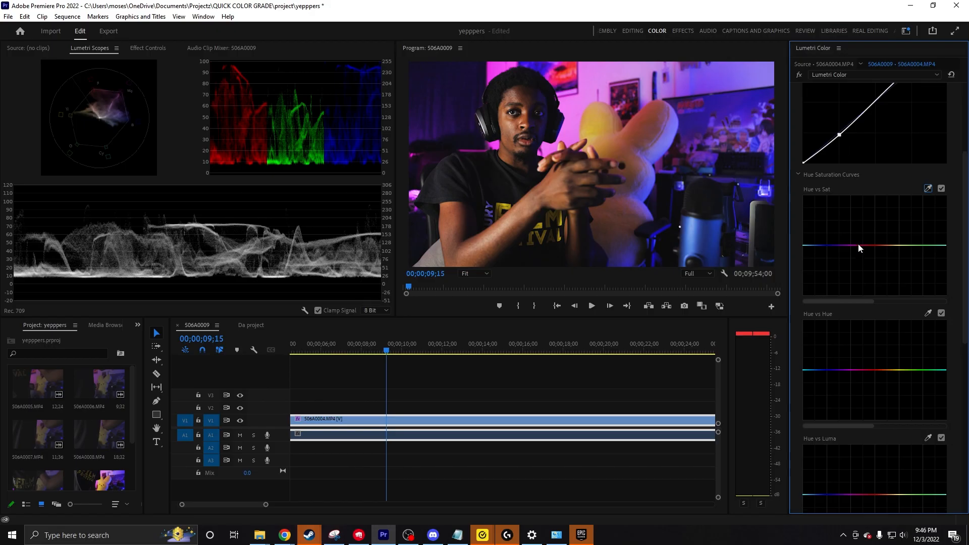
scroll(857, 243, "up", 5)
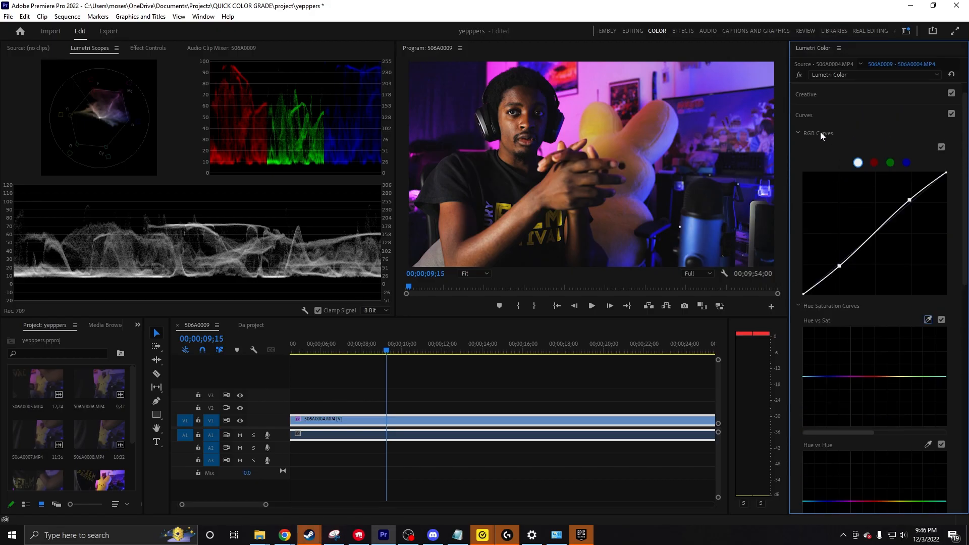
left_click(798, 133)
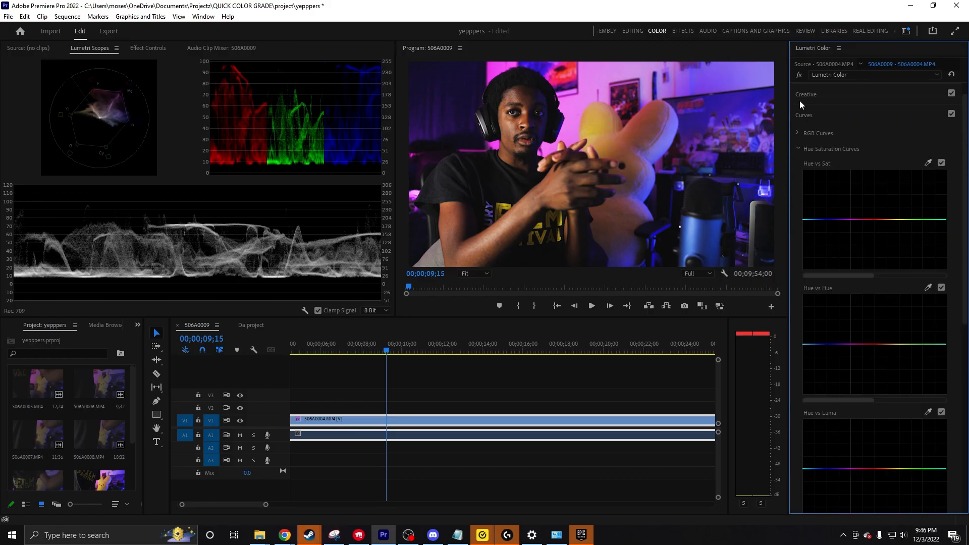
Bypass and restore the Lumetri Color effect repeatedly to compare the clip before and after the basic and curve corrections
left_click(798, 74)
left_click(797, 74)
left_click(797, 74)
left_click(798, 74)
left_click(797, 75)
left_click(797, 74)
In HSL Secondary, sample the face's skin tone as the key color and preview the Color/Gray mask
scroll(817, 353, "down", 7)
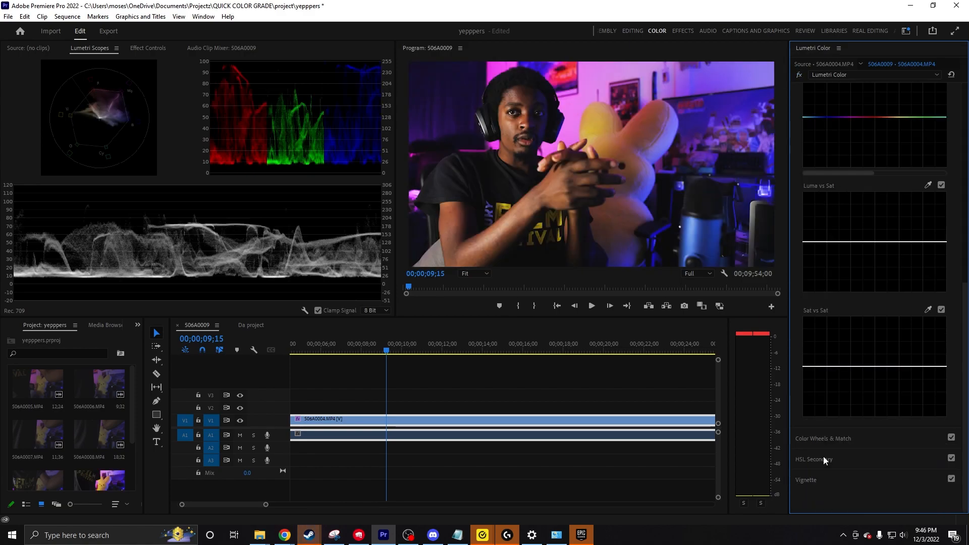
left_click(823, 459)
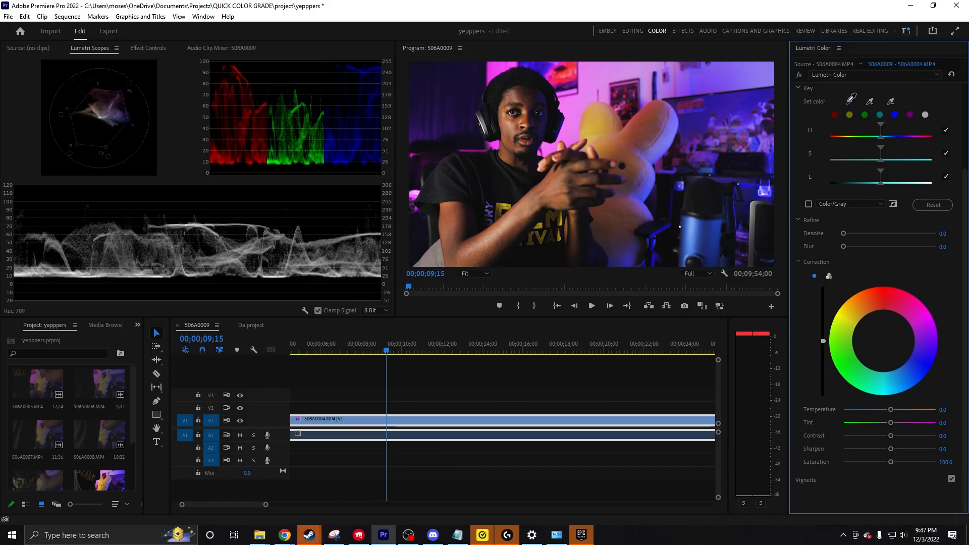
left_click(509, 122)
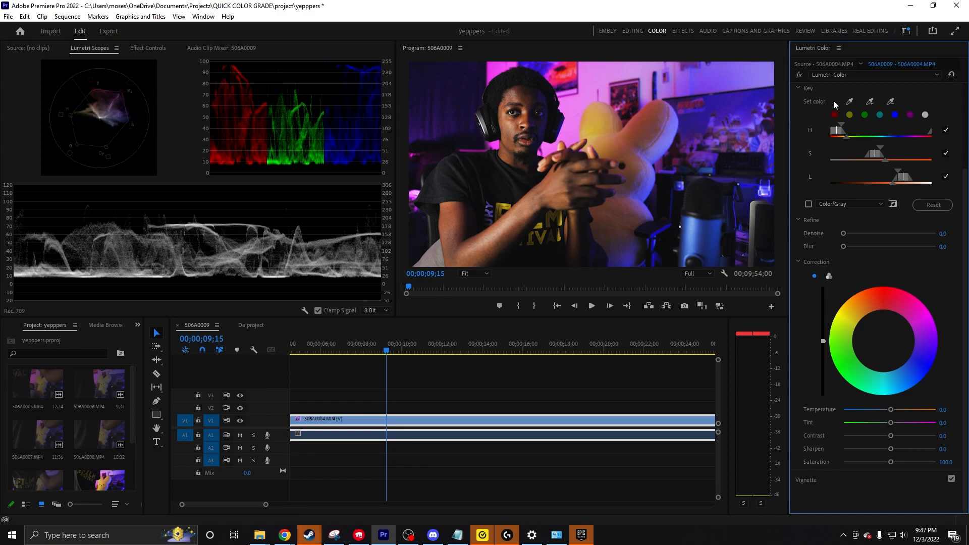
left_click(849, 102)
left_click(500, 121)
left_click(807, 204)
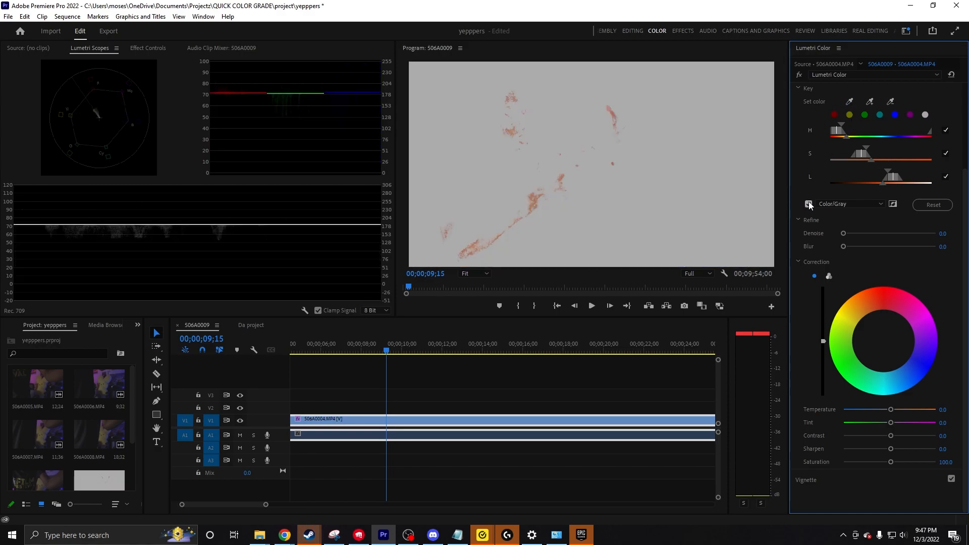
Add further skin tones from the face and forehead to the HSL key, checking the selection with the Color/Gray mask
left_click(808, 204)
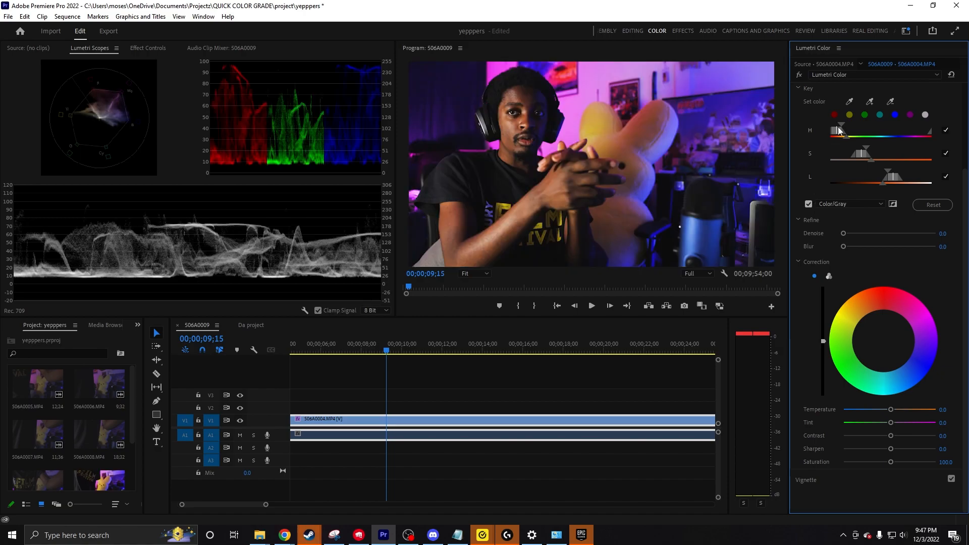
left_click(510, 131)
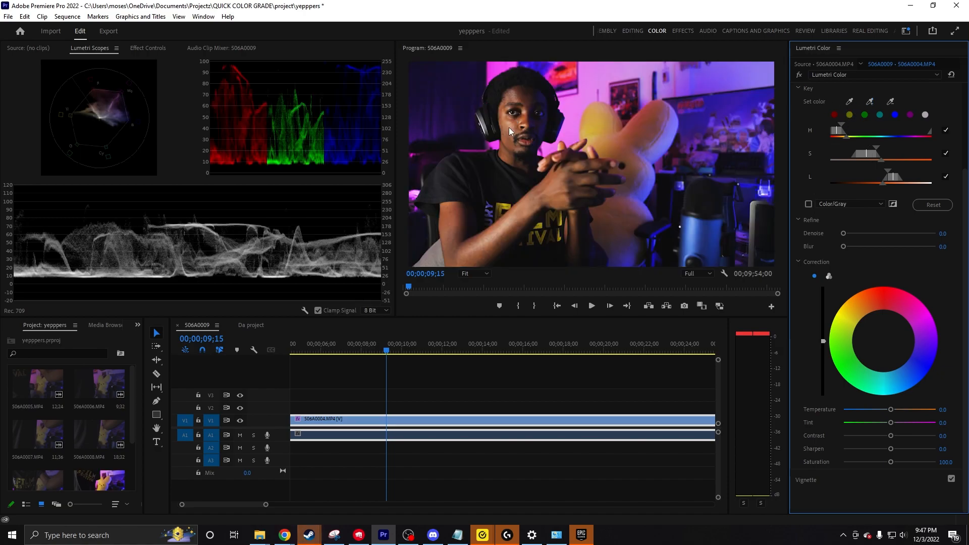
left_click(809, 204)
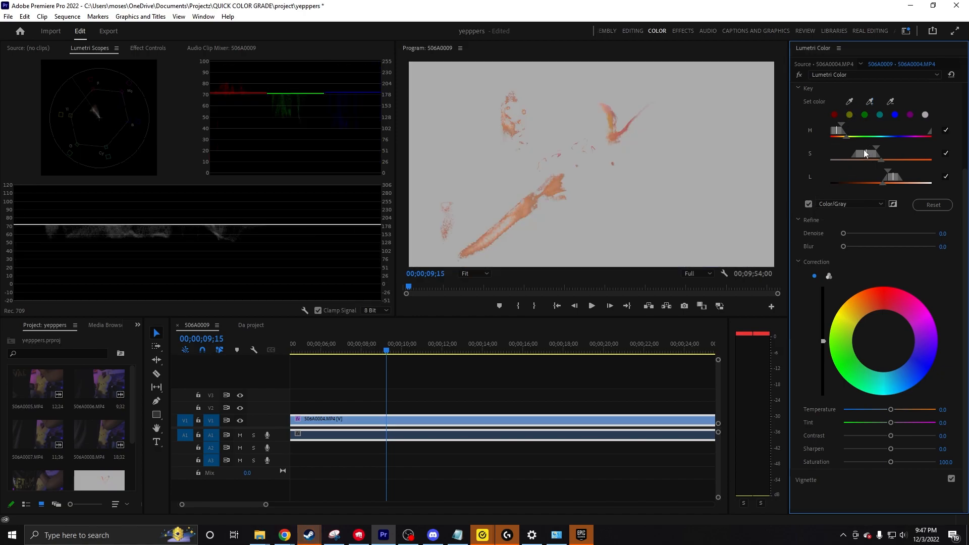
left_click(809, 204)
left_click(869, 103)
left_click(506, 102)
left_click(808, 204)
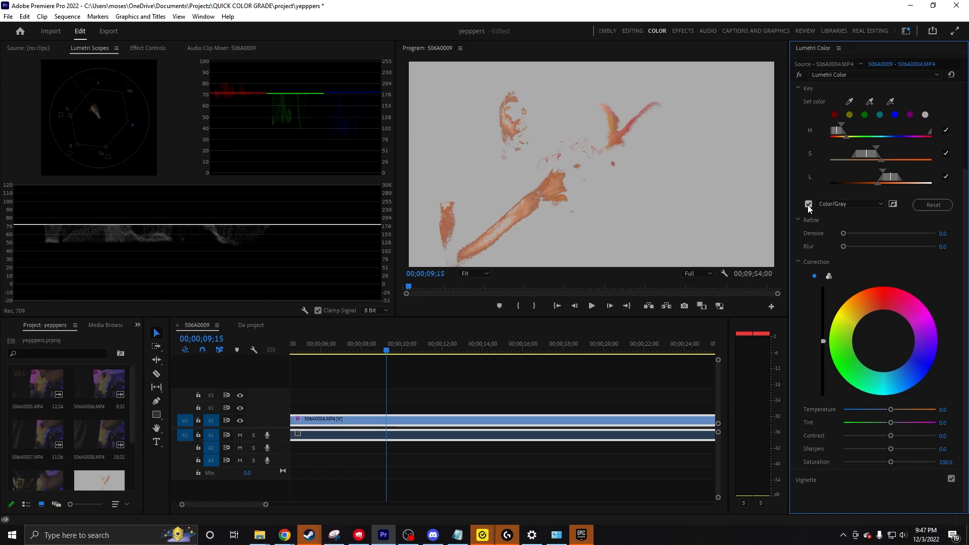
Widen the key's hue, saturation and luminance ranges, extending luminance into the shadows, to cover the face, arms and hands
left_click_drag(879, 170, 870, 172)
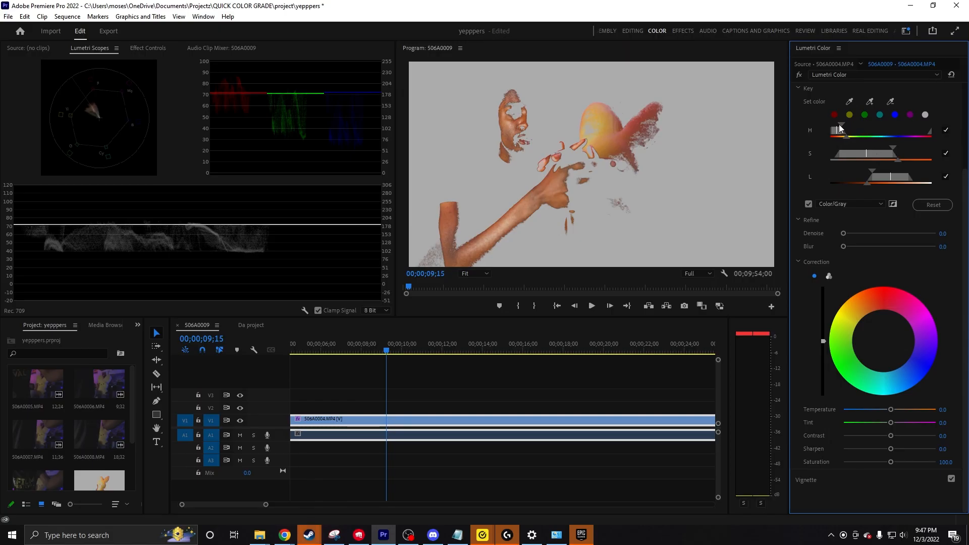
left_click_drag(839, 124, 849, 123)
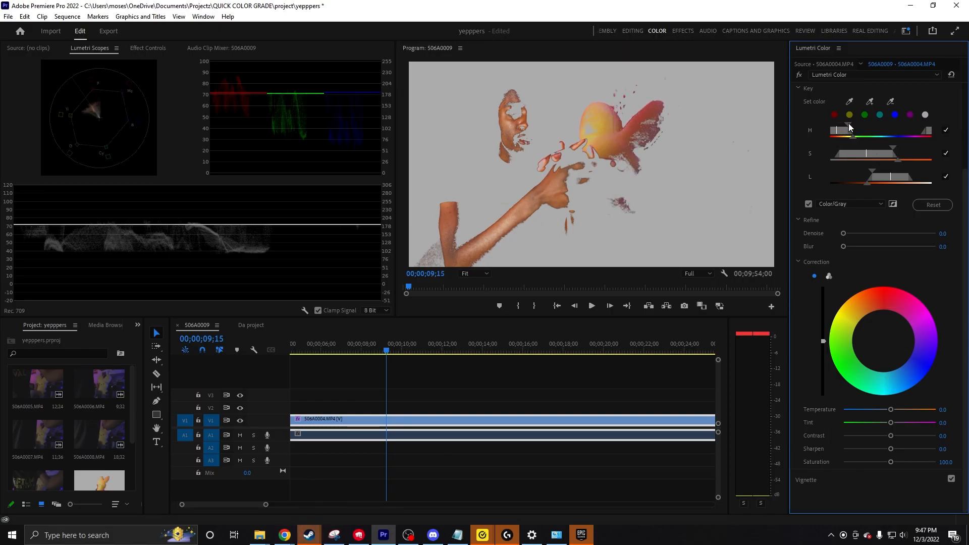
left_click_drag(869, 171, 849, 173)
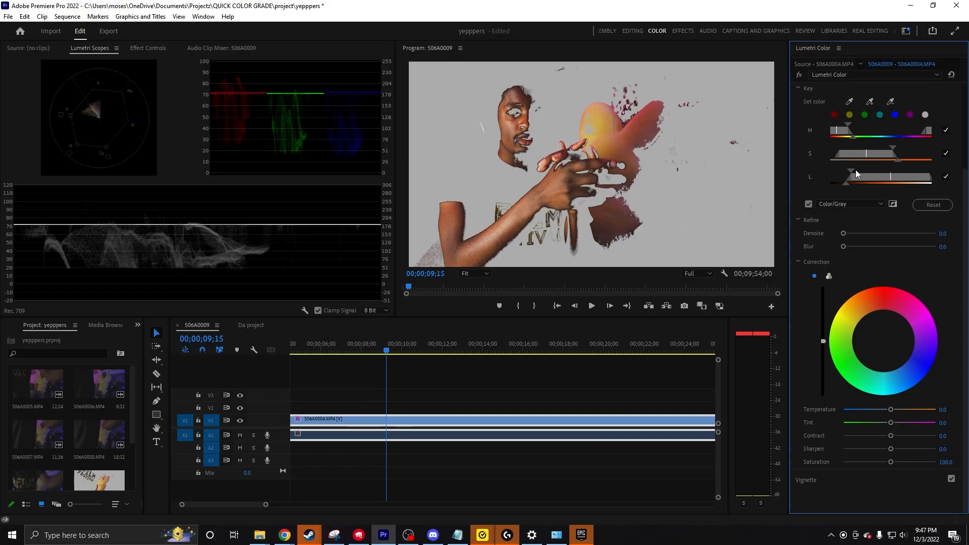
left_click_drag(855, 170, 839, 171)
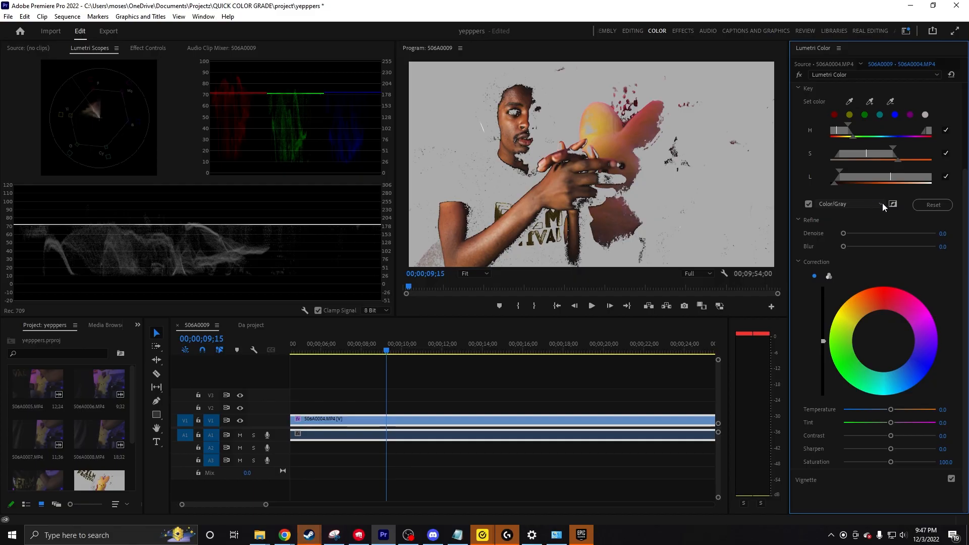
Invert the HSL mask and refine it with denoise 32.6 and blur 12.9
left_click(892, 204)
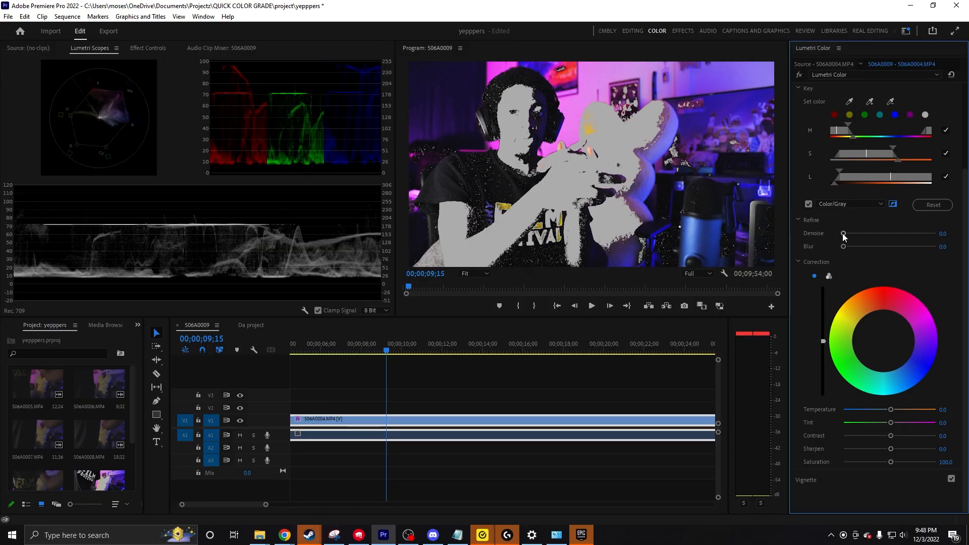
left_click_drag(842, 233, 876, 248)
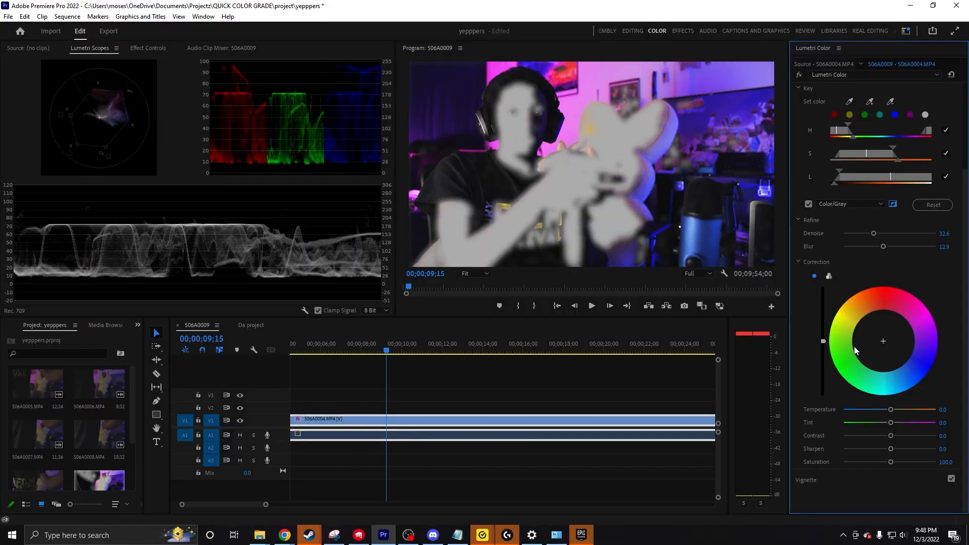
Hide the mask preview and shift the HSL correction wheel toward cyan to tint the area outside the skin tones
left_click_drag(883, 340, 883, 342)
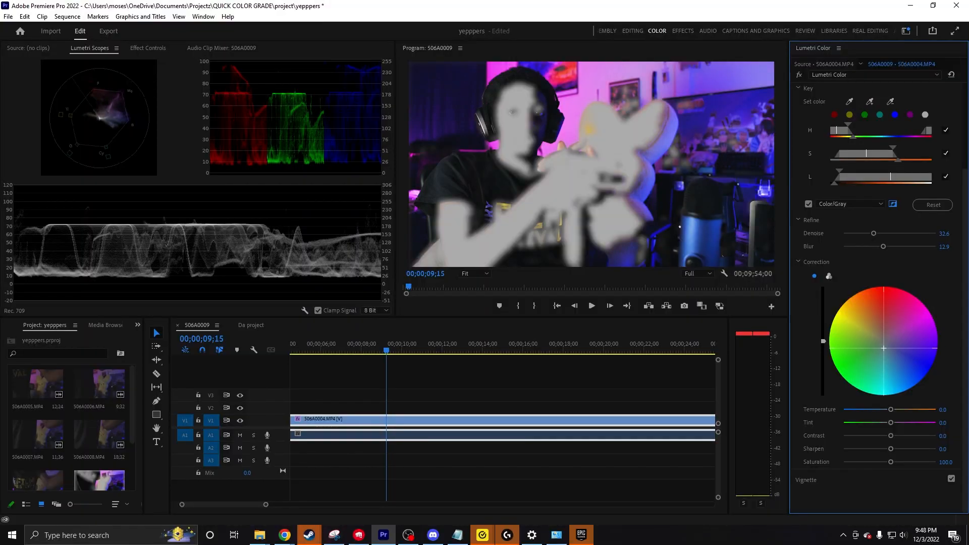
left_click(808, 205)
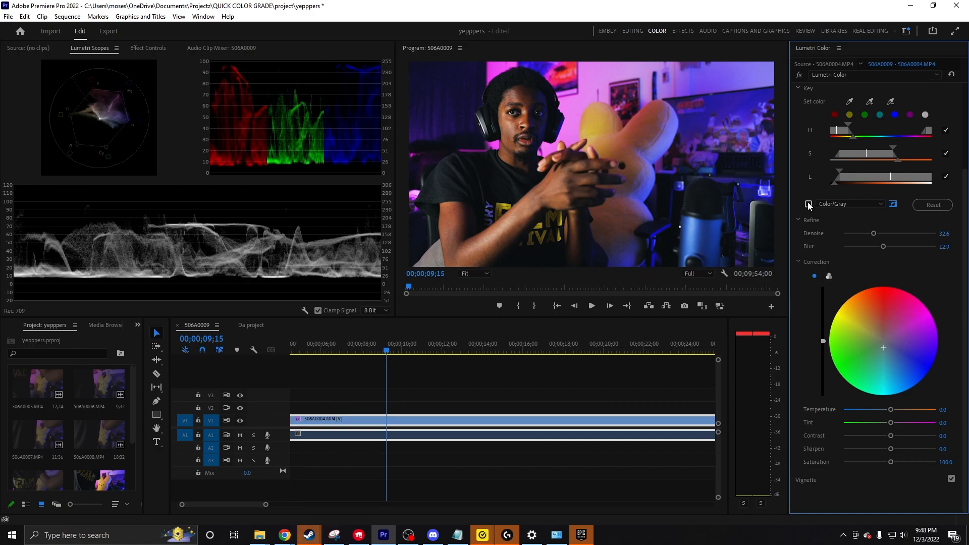
left_click_drag(882, 349, 884, 350)
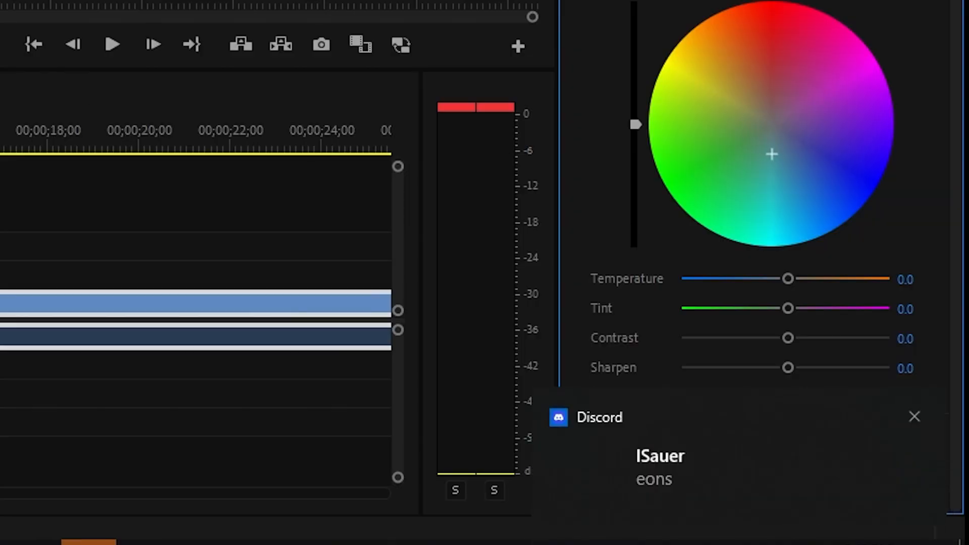
left_click(913, 415)
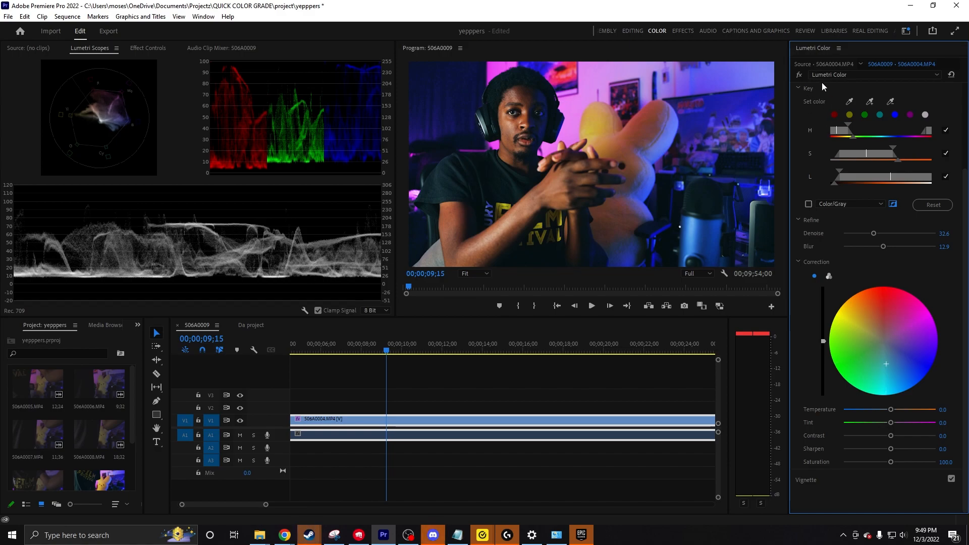
Switch the Lumetri Color effect off and on repeatedly to compare the ungraded clip with the finished grade
left_click(798, 75)
left_click(798, 75)
left_click(798, 75)
left_click(798, 75)
left_click(798, 75)
left_click(798, 75)
left_click(798, 75)
left_click(798, 75)
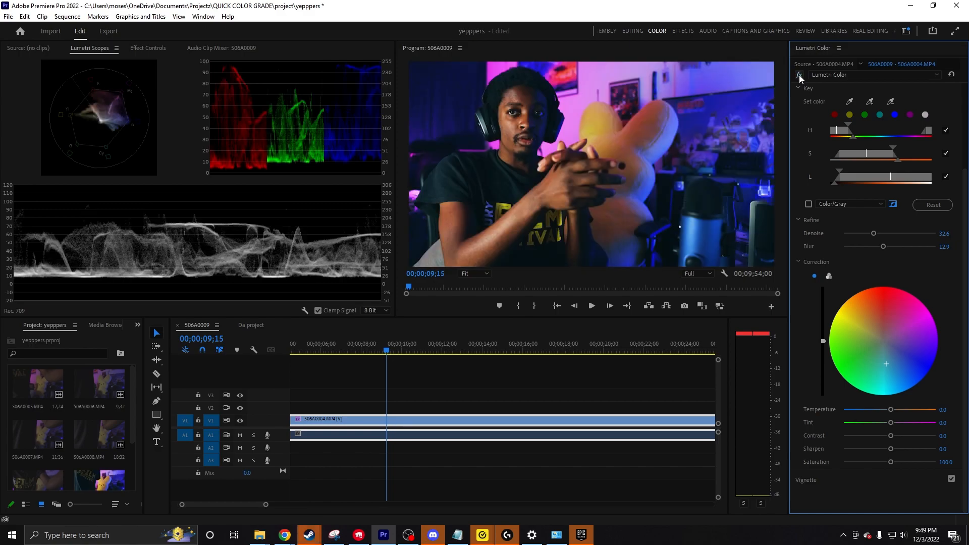